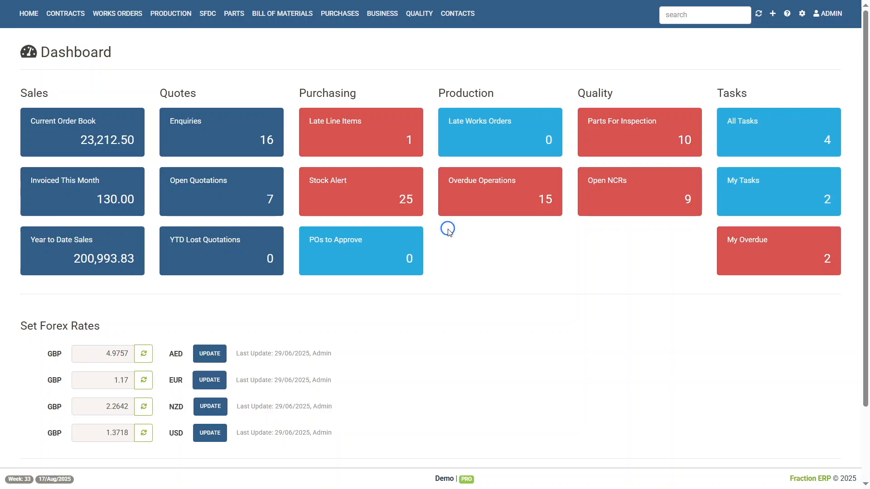
Step: Open the company profile to check which bill of materials costing method is selected
click(802, 15)
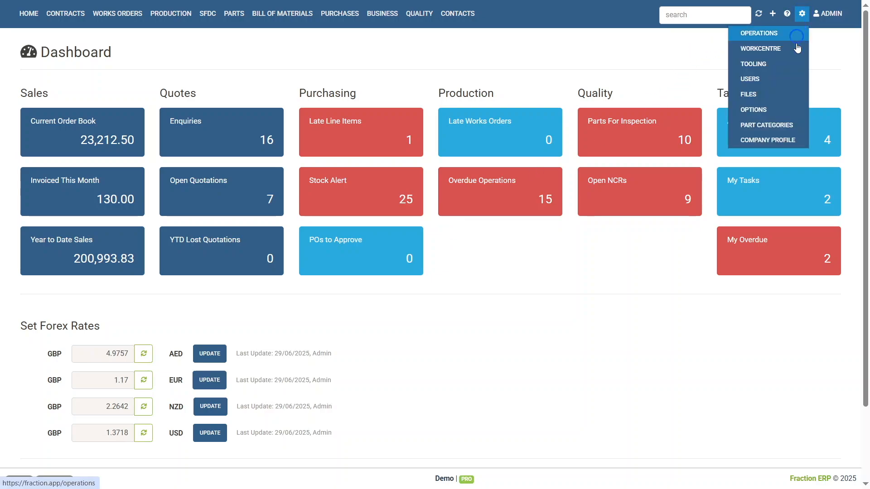
click(787, 141)
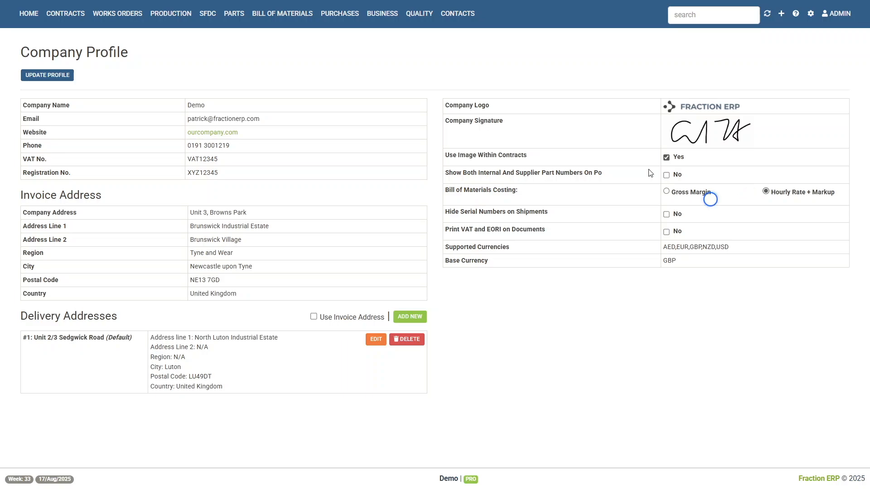
Step: Open the DEMO-BRACKET bill of materials and review its parts, operations and costing sections
click(279, 35)
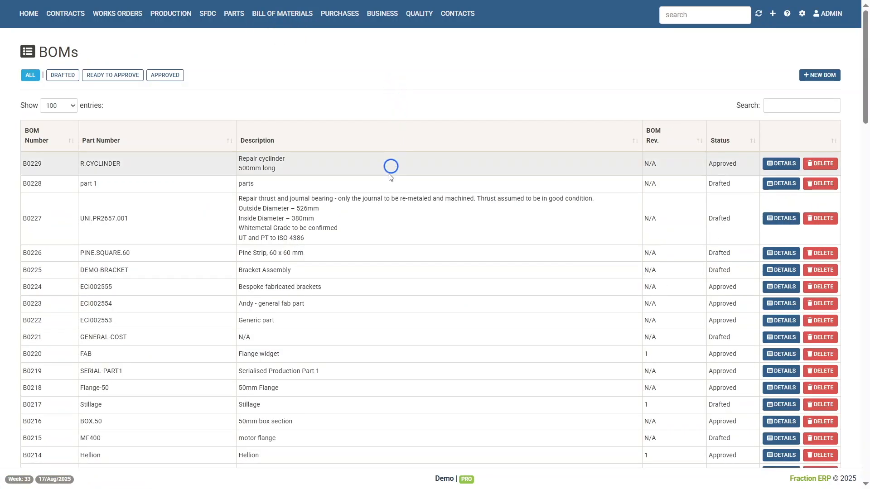
click(781, 269)
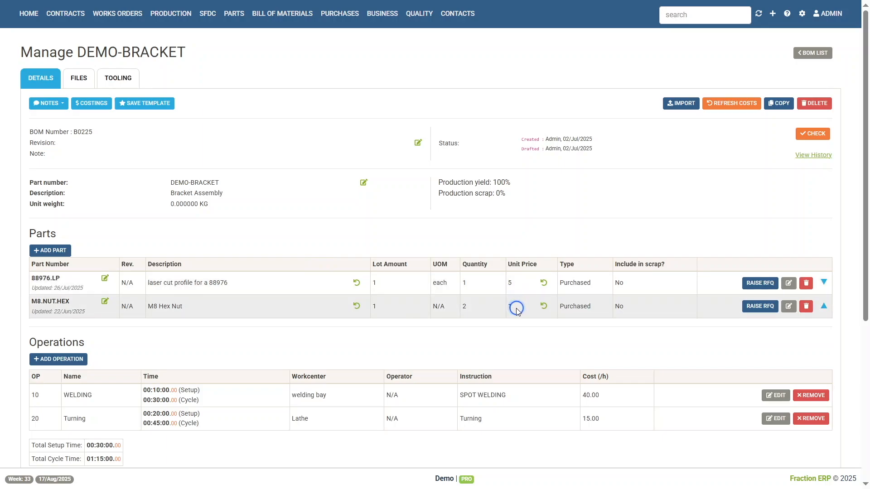
scroll(516, 308, down, 3)
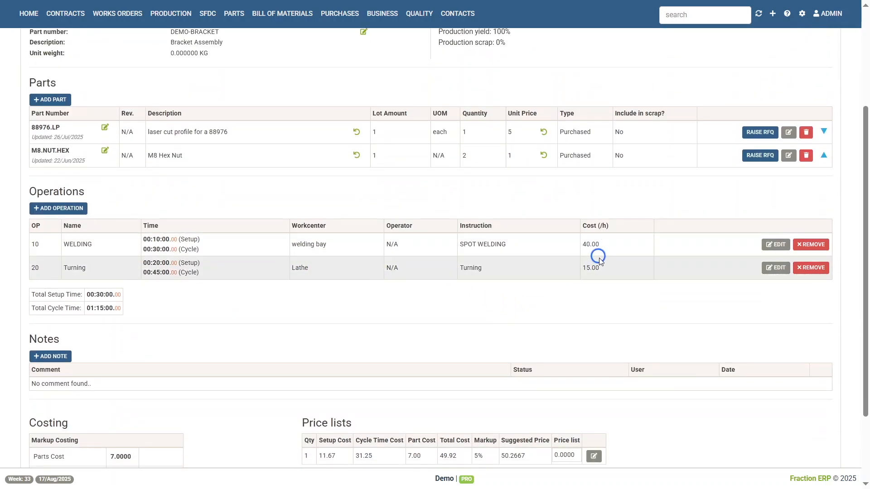
scroll(598, 262, down, 2)
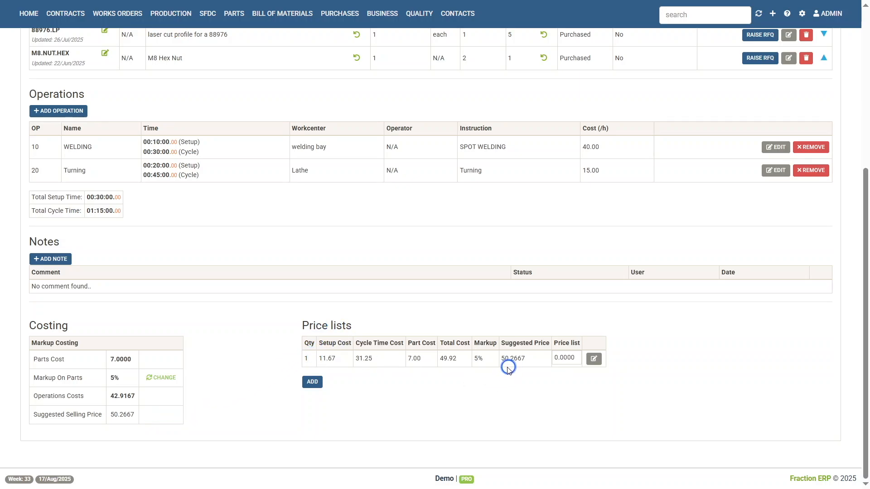
Step: Set the price list price for quantity 1 of DEMO-BRACKET to 50
click(593, 358)
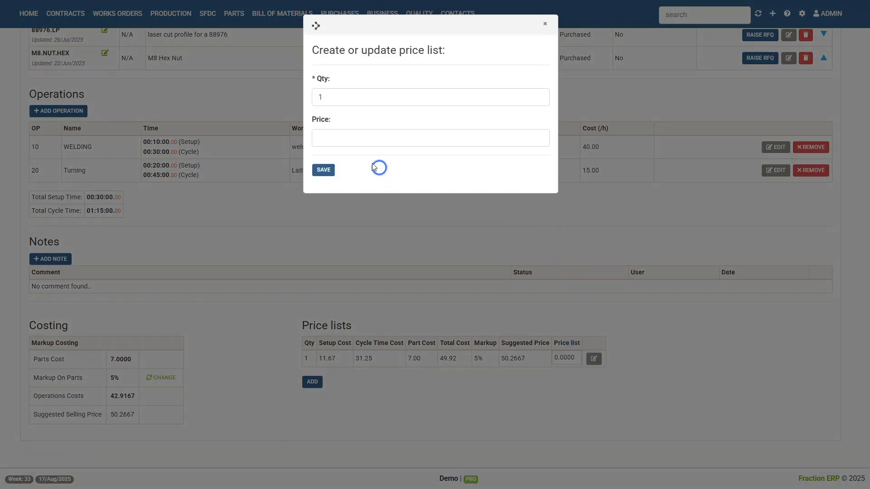
click(347, 138)
text(50)
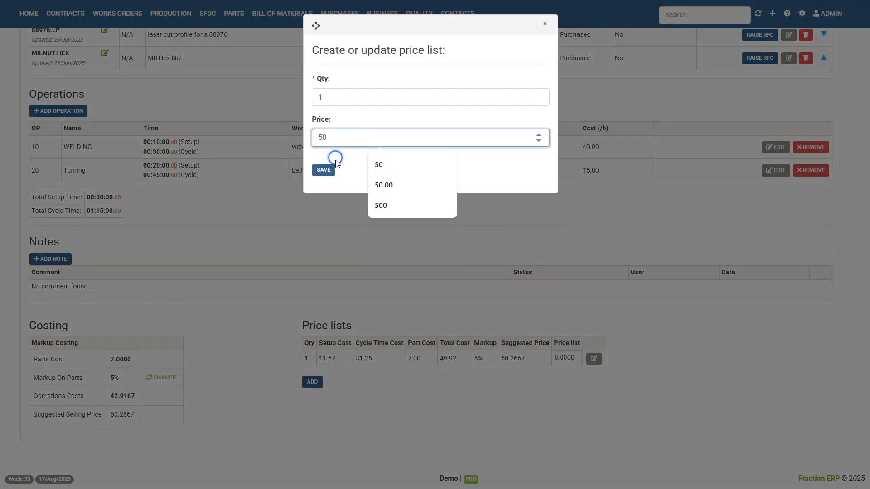
click(323, 170)
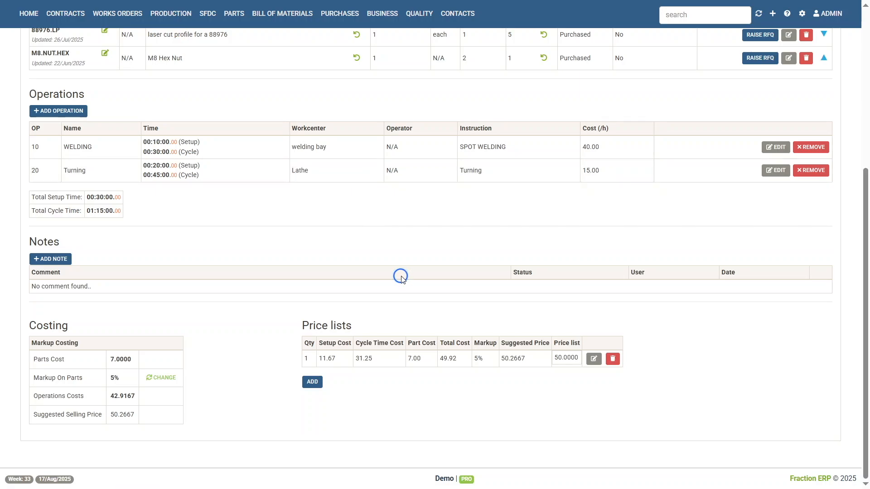
Step: Add price list rows for quantities 2, 5 and 10, leaving their prices empty
click(315, 381)
click(327, 97)
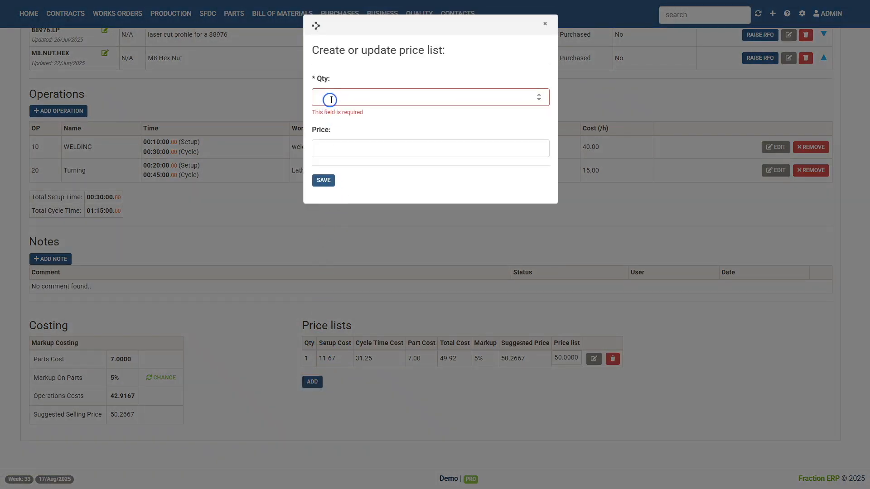
text(2)
click(324, 180)
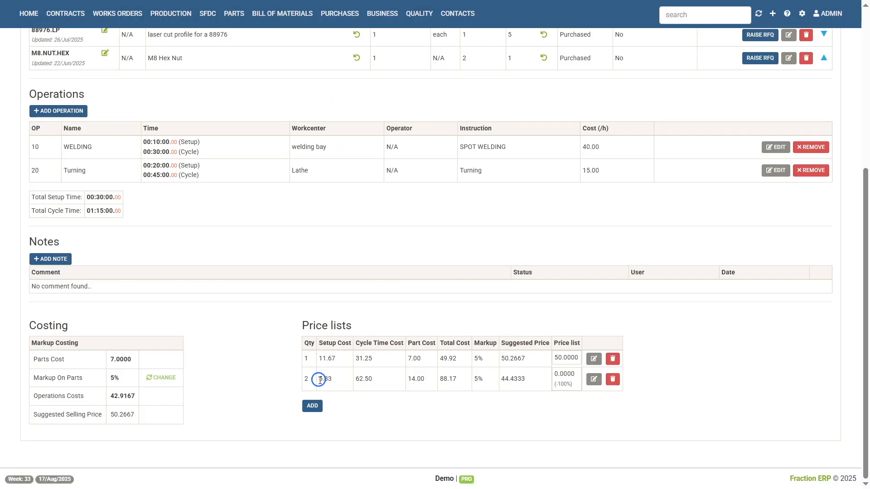
click(312, 406)
click(333, 96)
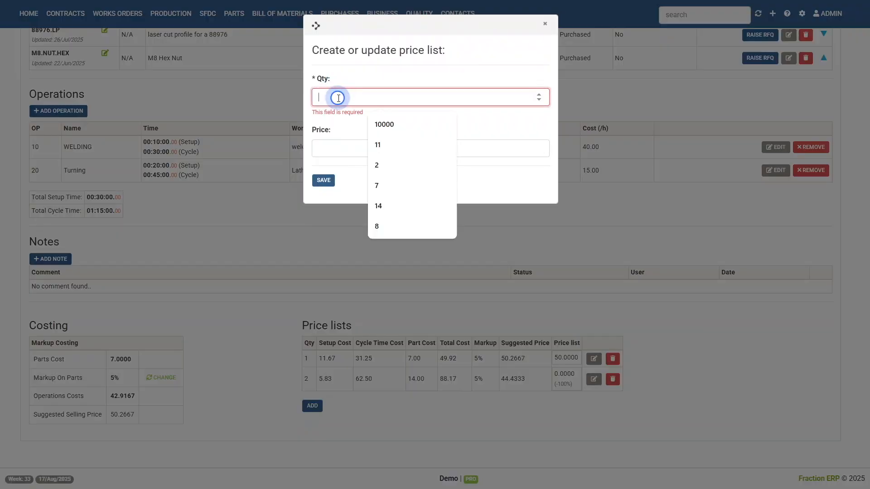
text(5)
click(324, 181)
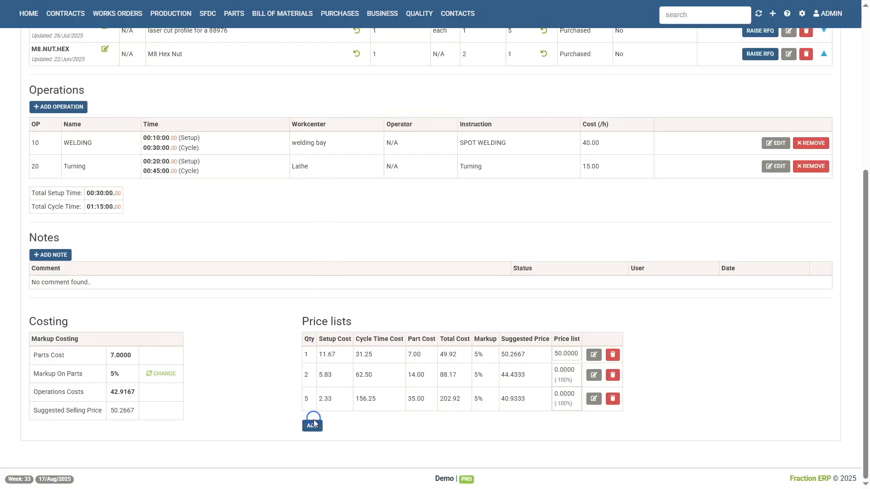
click(314, 427)
click(352, 95)
text(10)
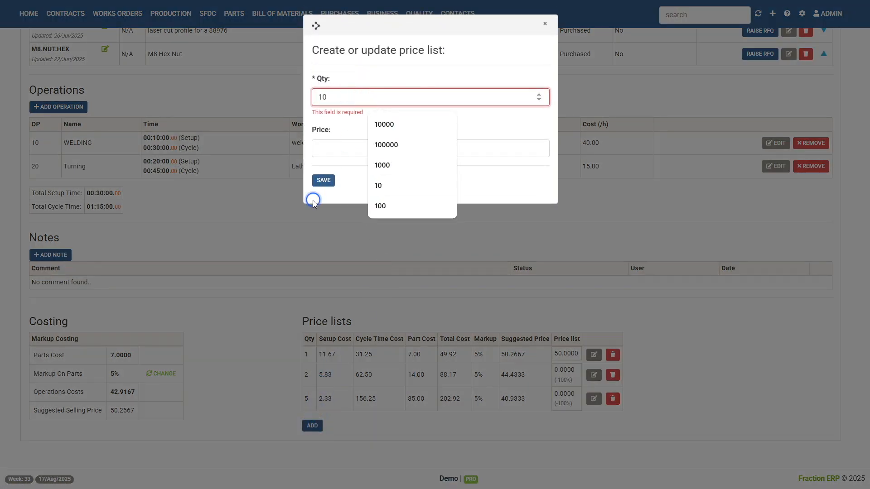
click(324, 180)
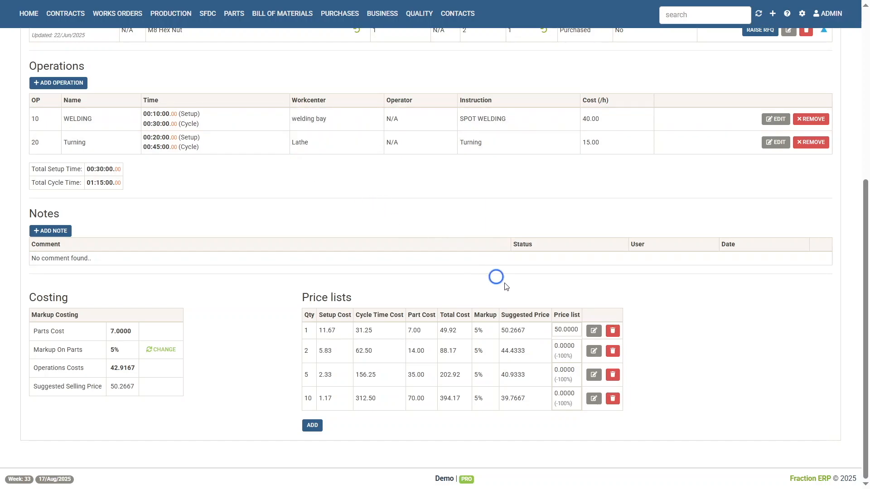
Step: Set the price list prices to 44.5 for quantity 2, 41 for quantity 5 and 40 for quantity 10
click(593, 351)
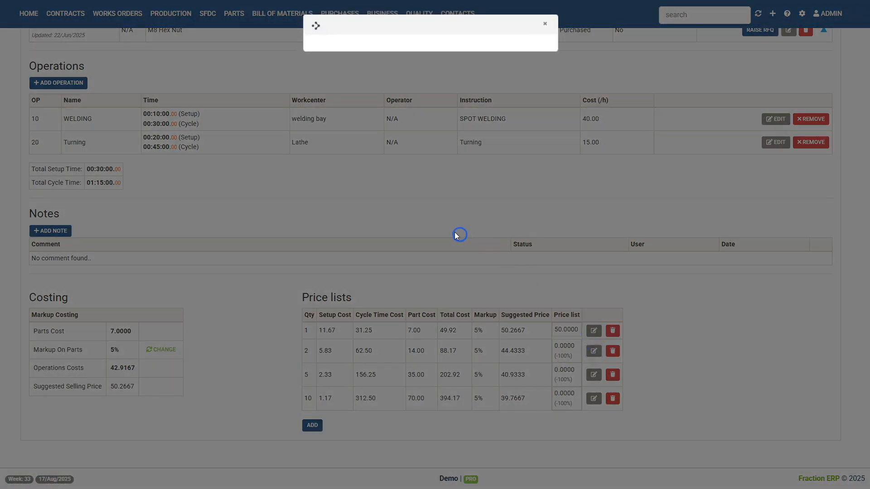
click(363, 136)
text(44.5)
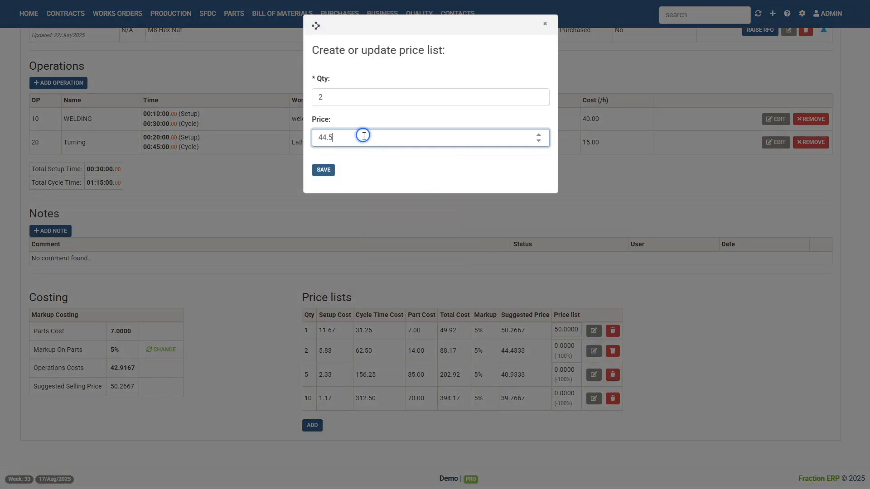
click(323, 170)
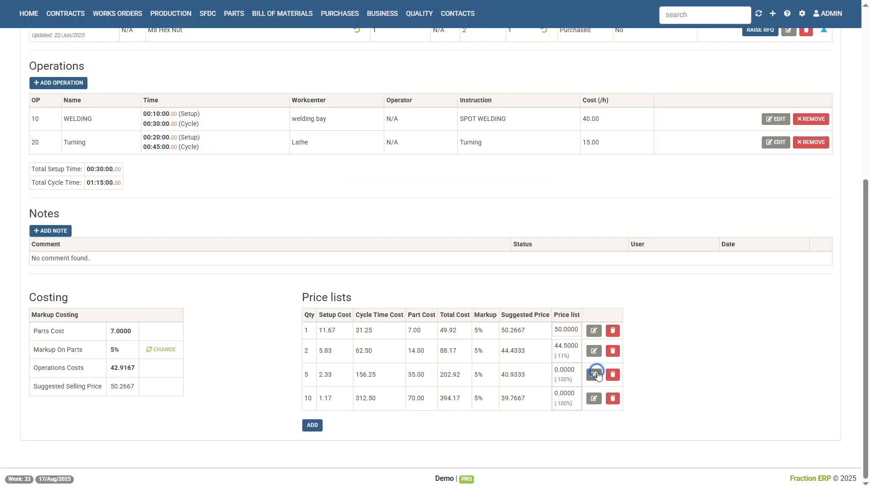
click(596, 374)
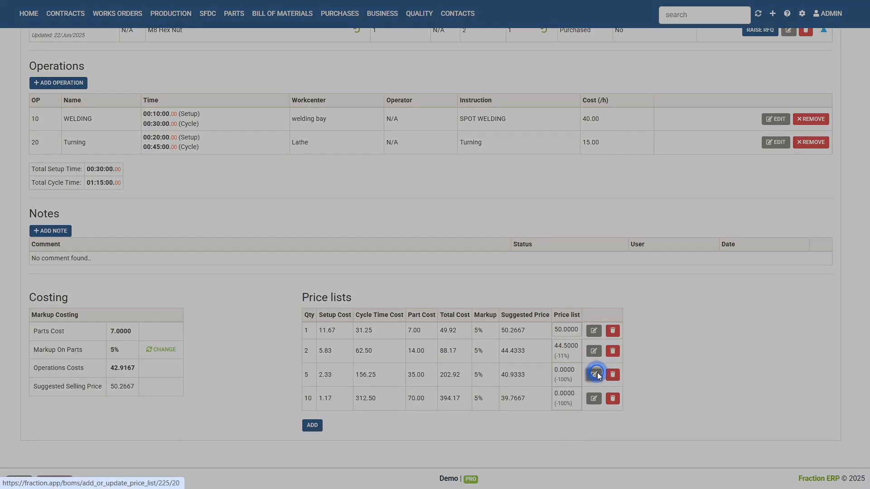
click(339, 135)
text(41)
click(327, 170)
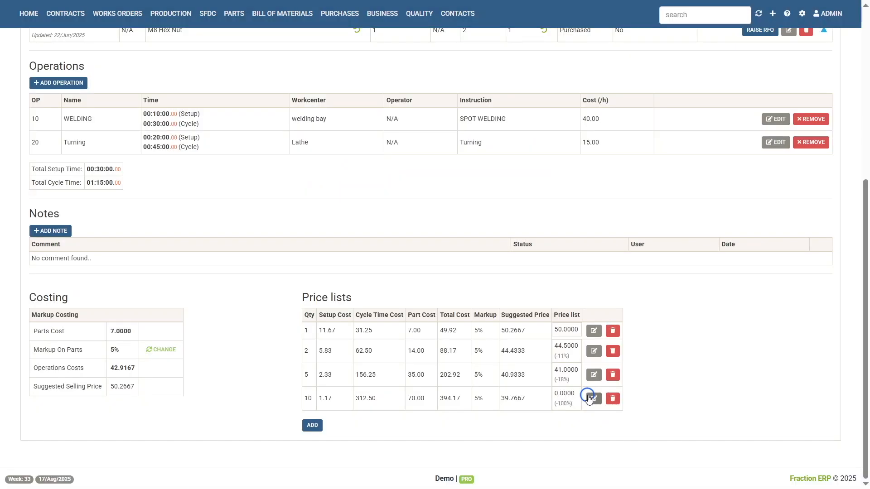
click(592, 397)
click(345, 138)
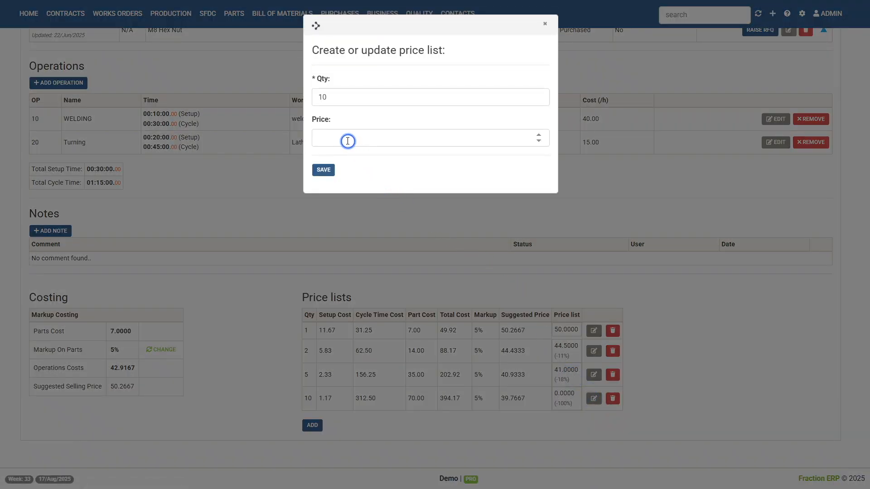
text(40)
click(322, 171)
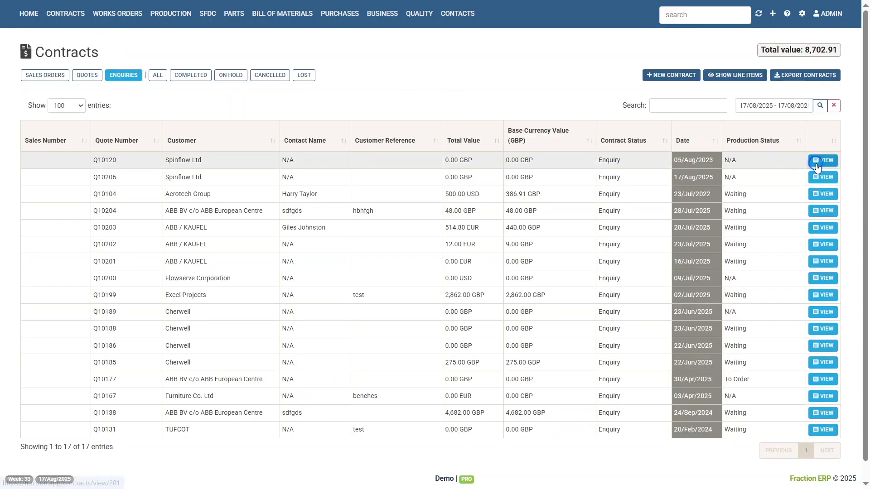
Step: Open the Spinflow Ltd enquiry dated 05/Aug/2023 and add the existing part DEMO-BRACKET as a line item with quantity 1
click(817, 166)
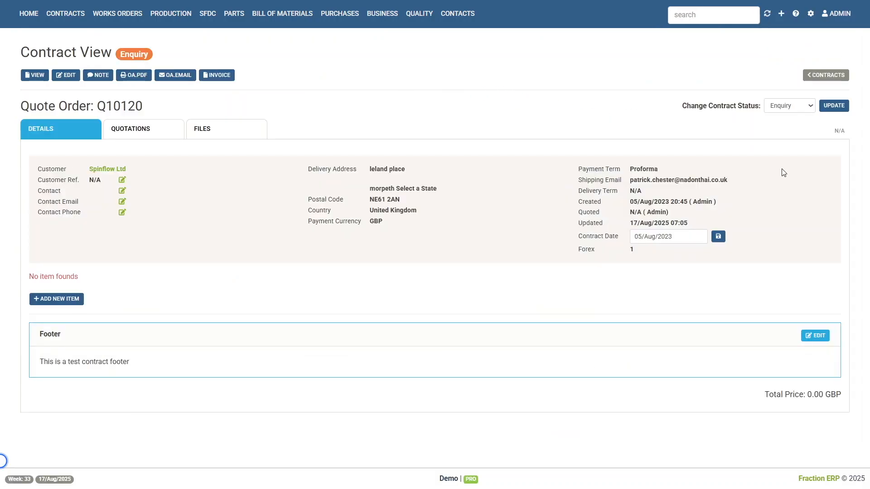
click(61, 299)
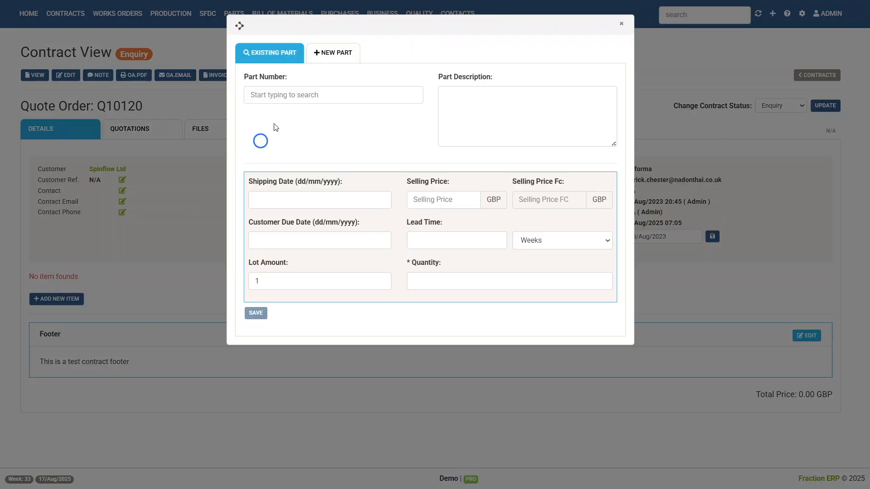
click(282, 94)
text(demo-)
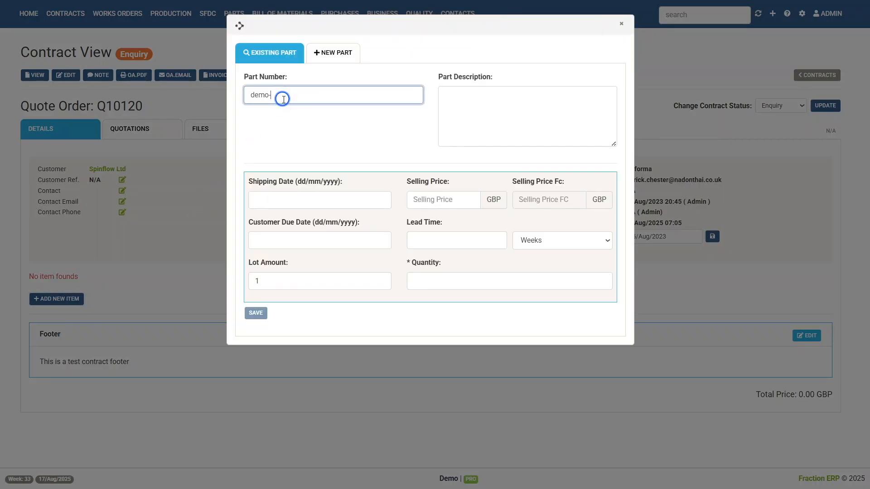
text(sbacket)
click(317, 111)
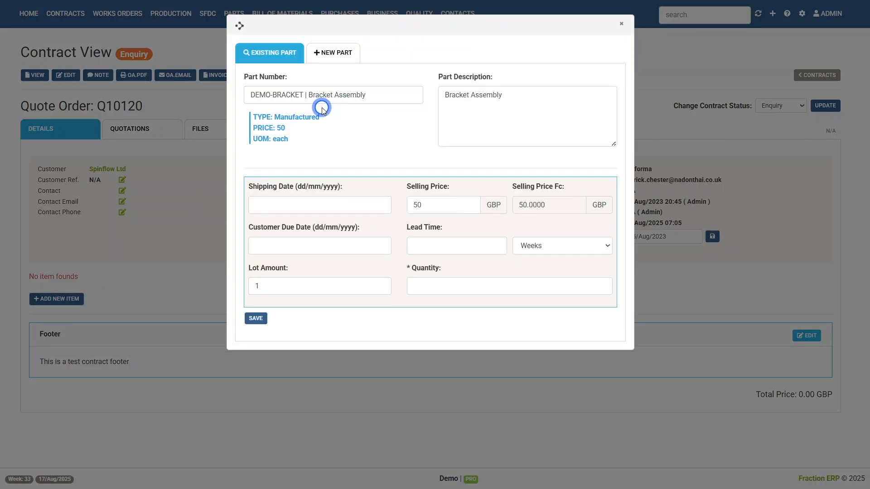
click(429, 285)
text(1)
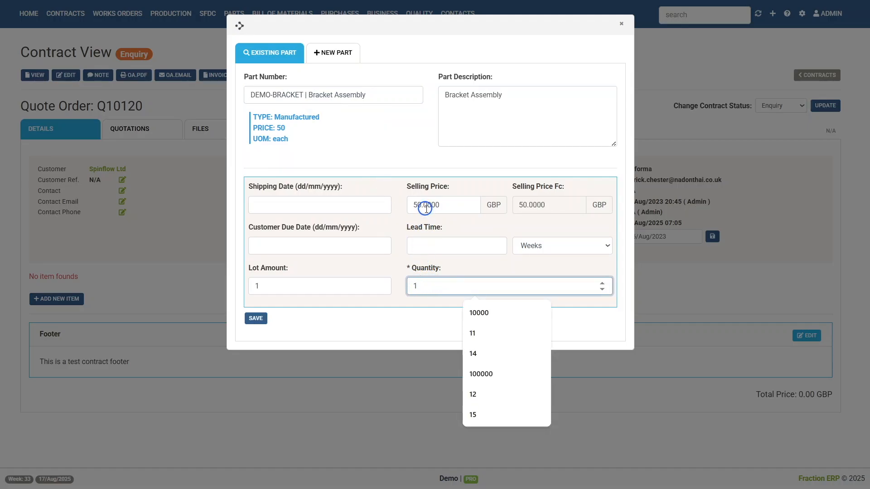
click(250, 320)
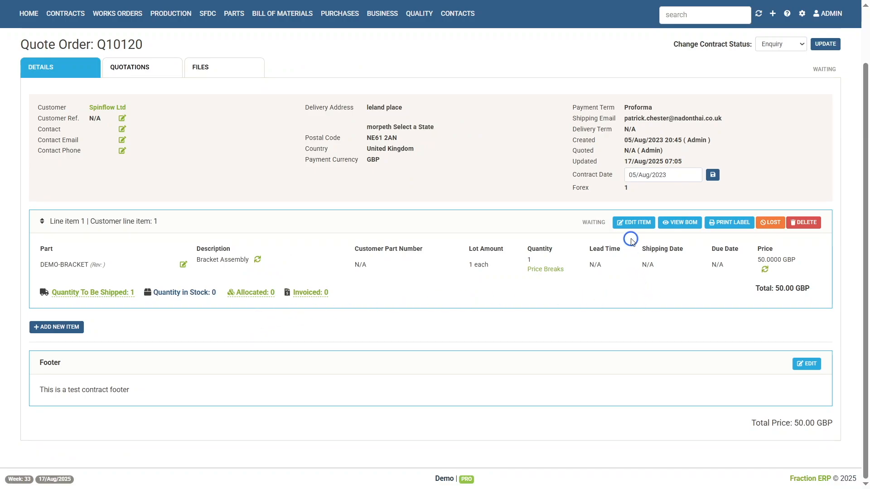
Step: Set the DEMO-BRACKET line item's quantity to 2 and refresh its price from the price list
click(632, 228)
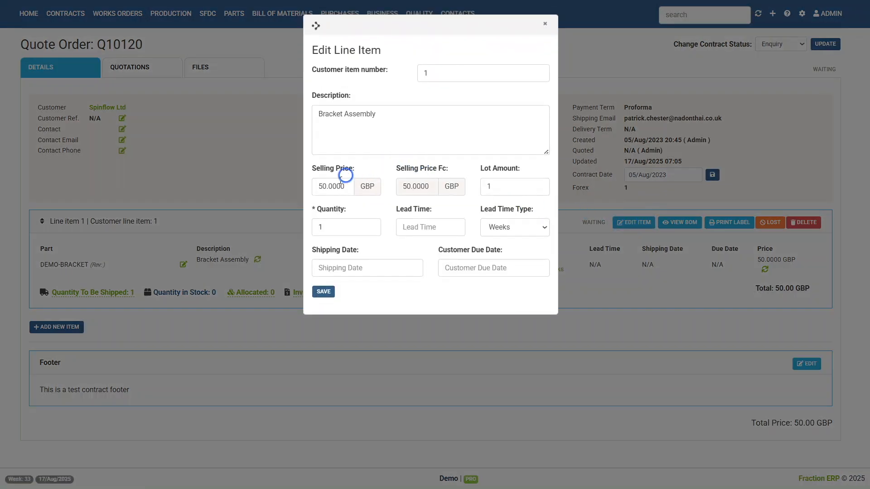
click(370, 224)
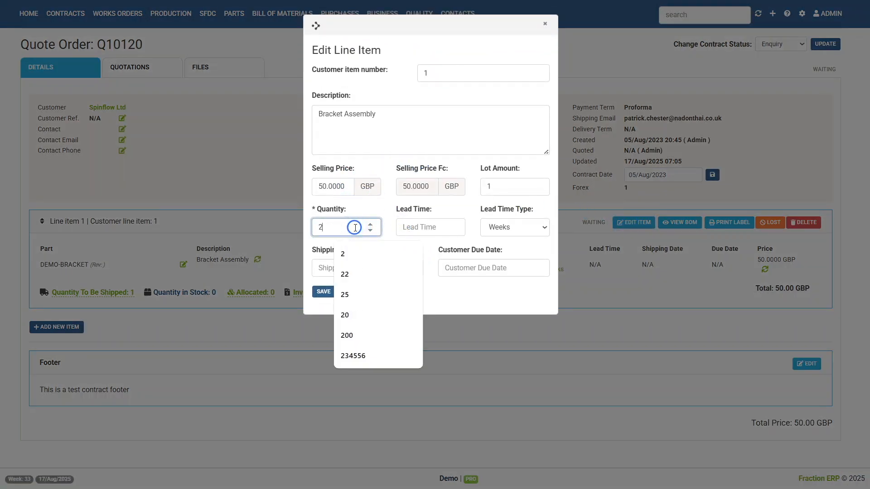
click(322, 292)
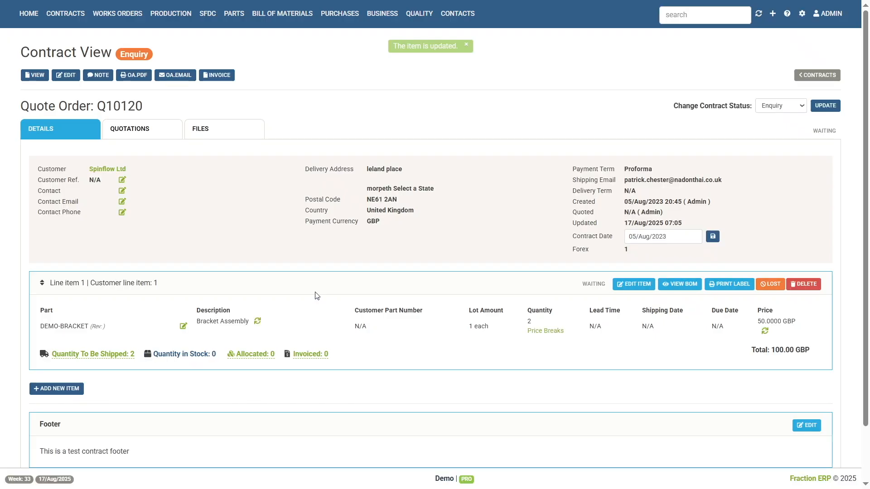
click(765, 331)
click(481, 59)
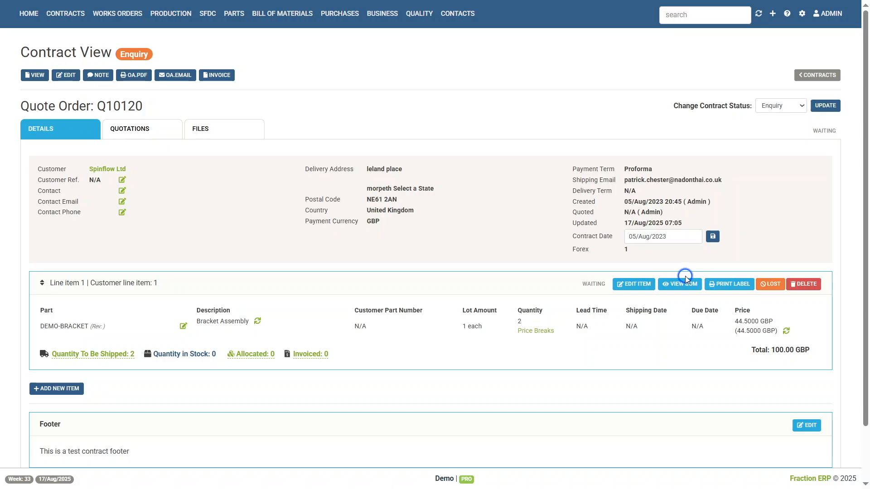
Step: Include the price breaks for quantities 5 and 10 on the DEMO-BRACKET line item
click(540, 332)
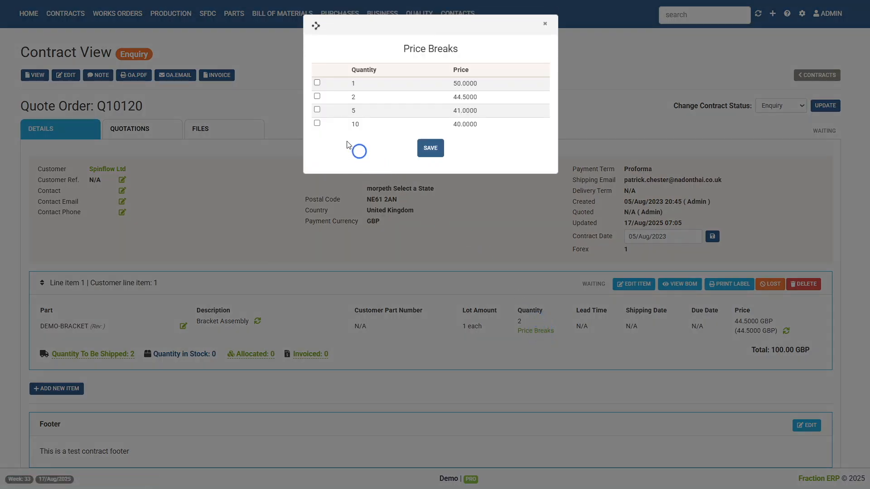
click(317, 109)
click(317, 123)
click(429, 148)
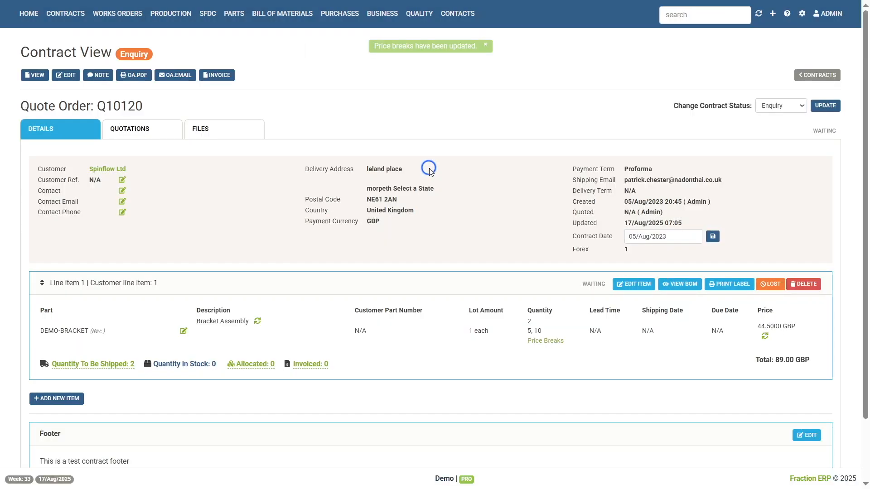
Step: Create a new quotation from the Spinflow Ltd enquiry
click(154, 131)
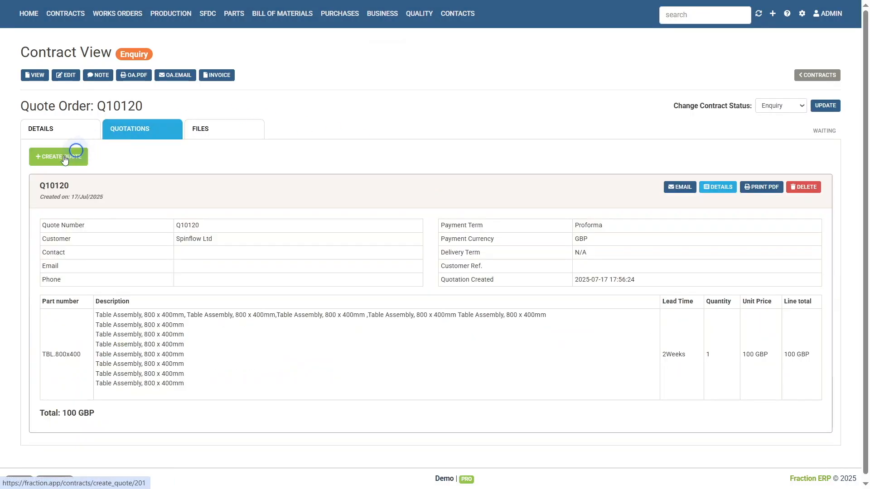
click(61, 160)
click(493, 55)
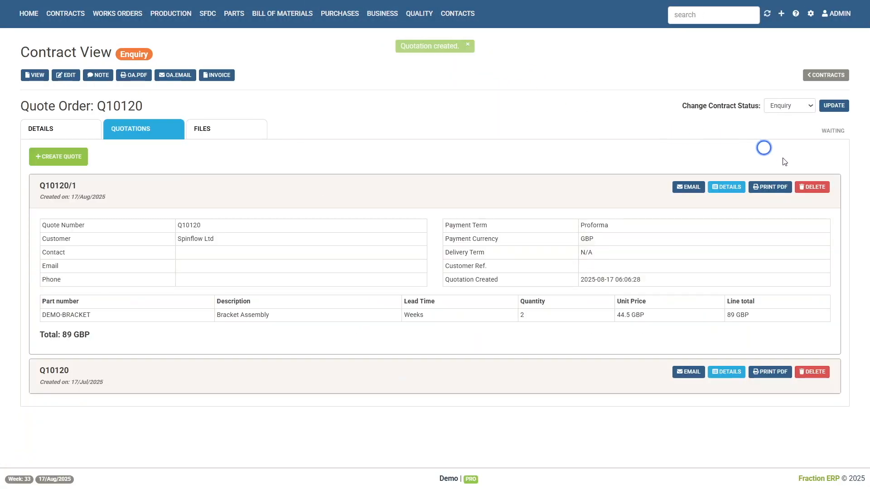
Step: View the new quotation's printable PDF and check the quantity price breaks on the DEMO-BRACKET line
click(777, 188)
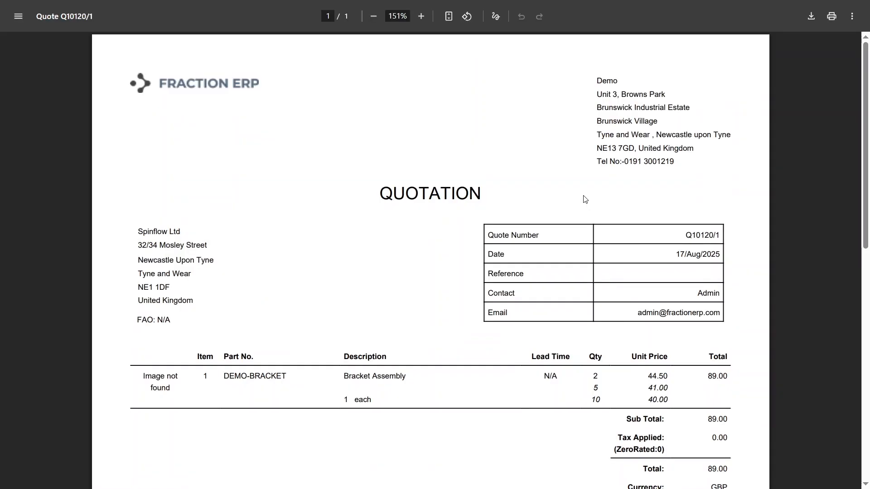
drag(593, 376, 600, 376)
click(599, 386)
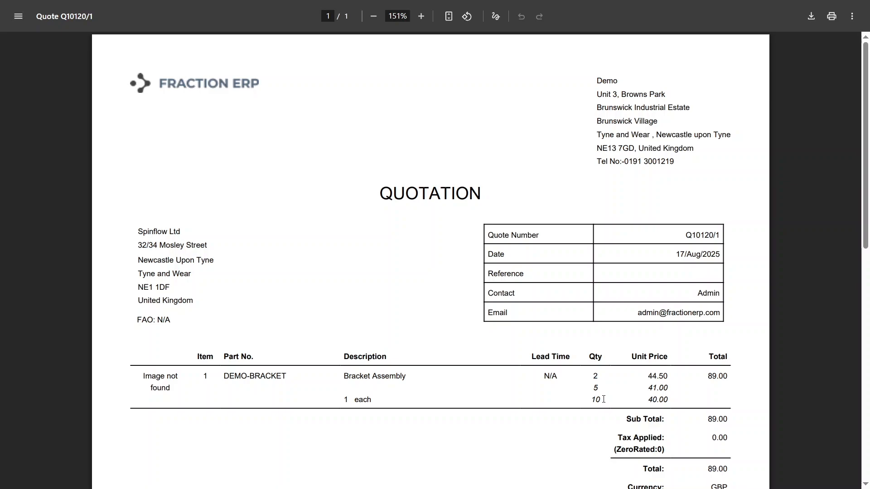